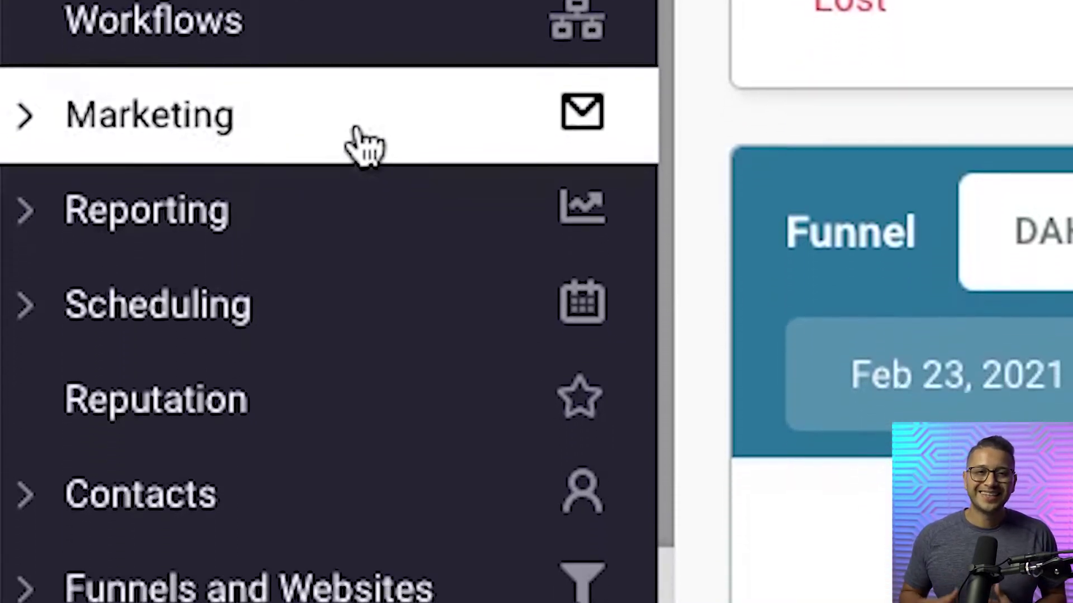
Go to the Emails page under Marketing in the left sidebar
{"action": "left_click", "coordinate": [366, 147]}
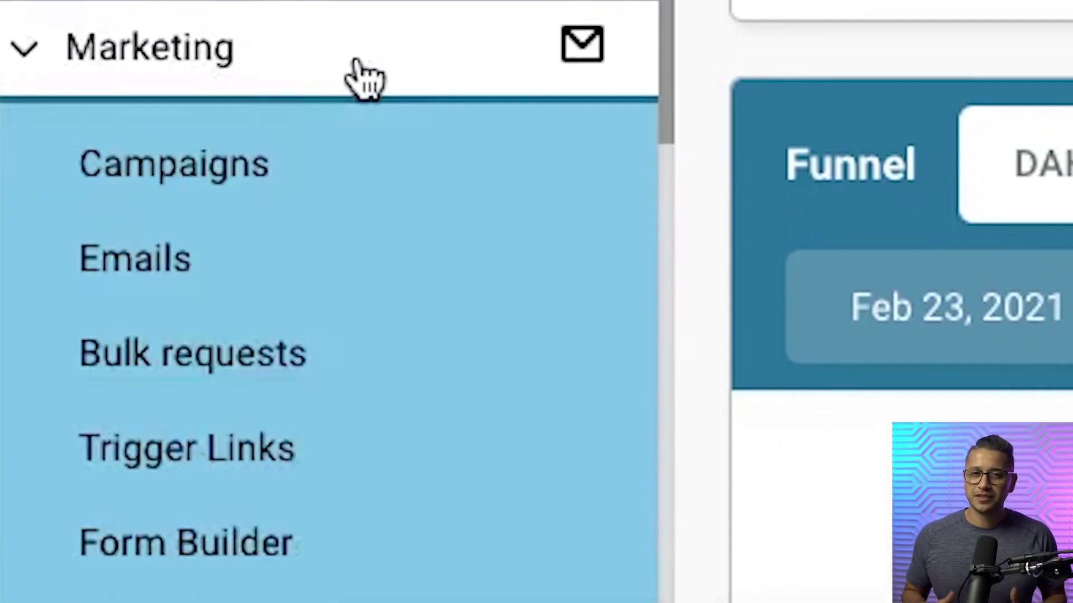
{"action": "left_click", "coordinate": [208, 302]}
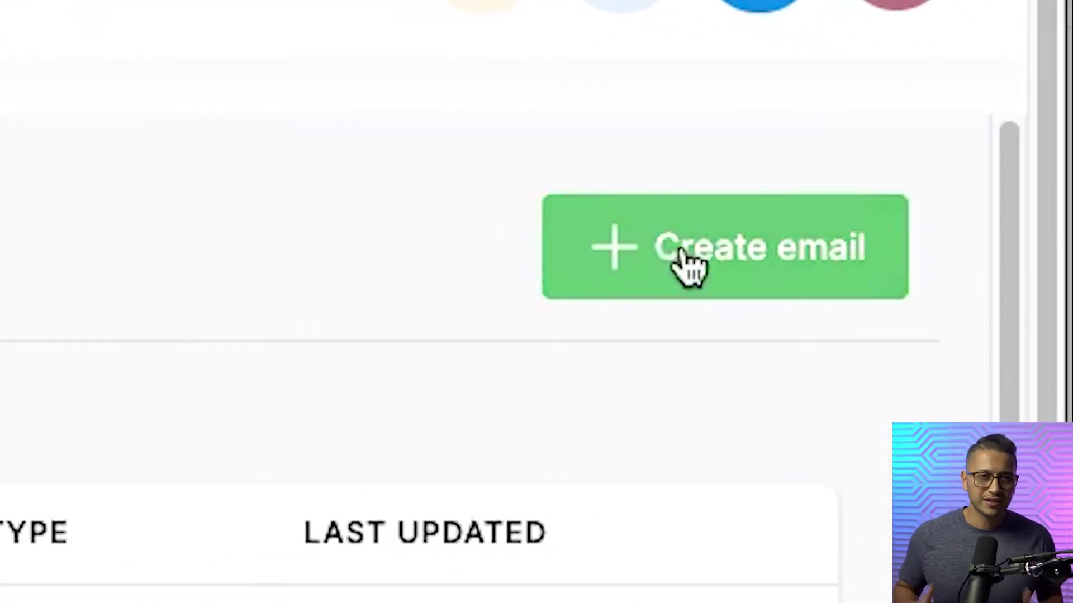
Create a new email using the Blank 'Start from scratch' template
{"action": "left_click", "coordinate": [684, 254]}
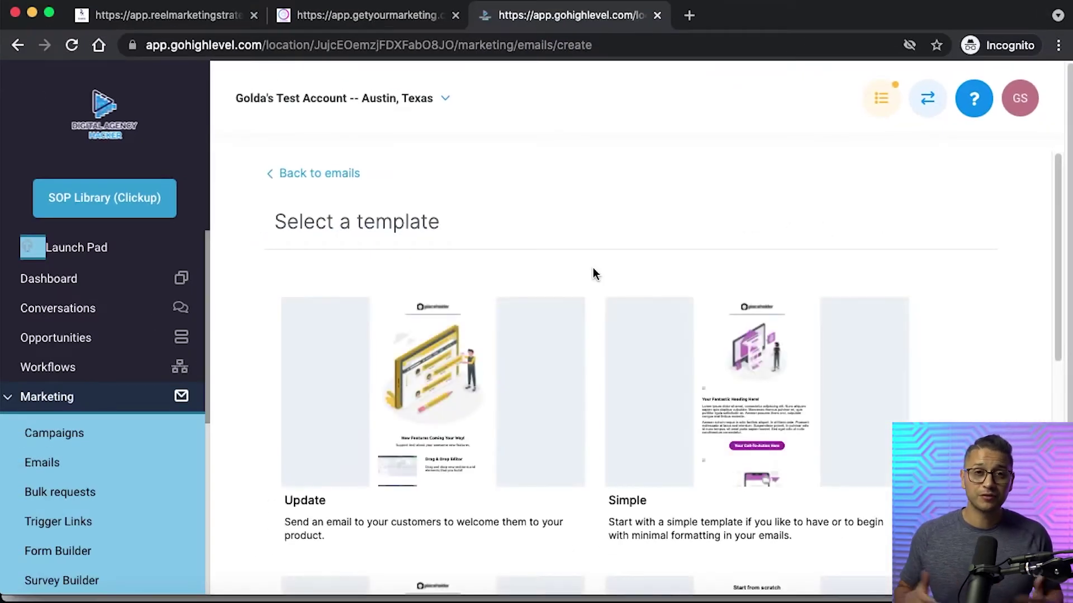
{"action": "scroll", "coordinate": [492, 407], "scroll_direction": "down", "scroll_amount": 4}
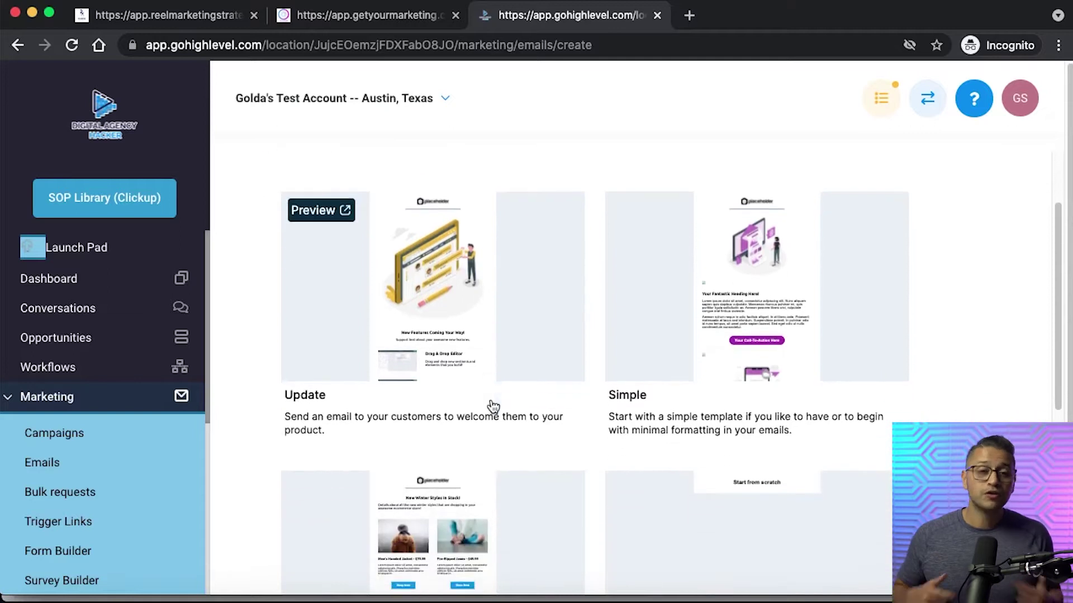
{"action": "scroll", "coordinate": [534, 426], "scroll_direction": "down", "scroll_amount": 6}
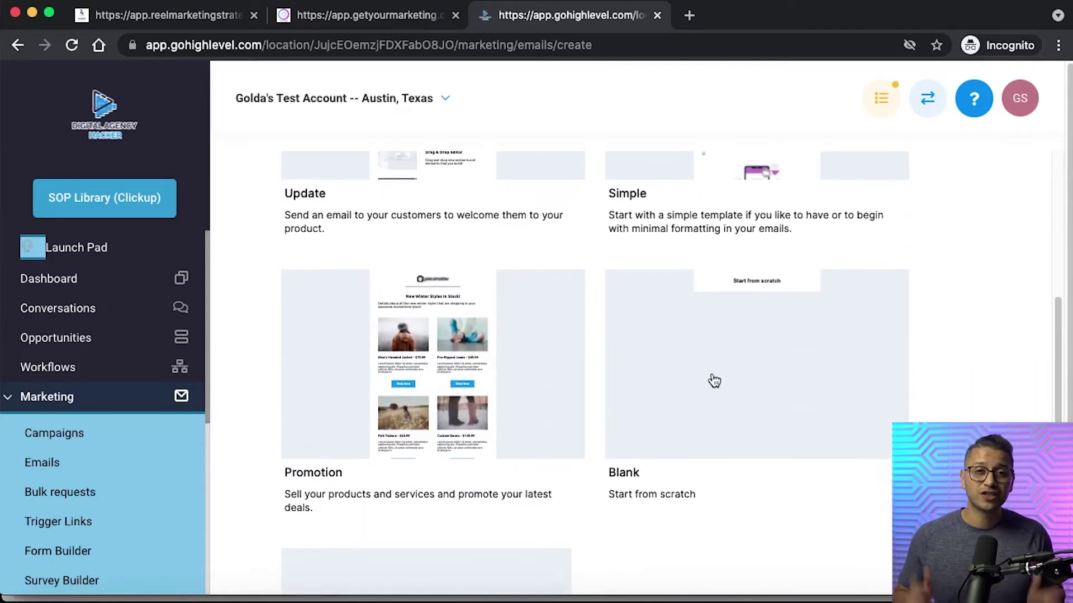
{"action": "scroll", "coordinate": [723, 366], "scroll_direction": "down", "scroll_amount": 6}
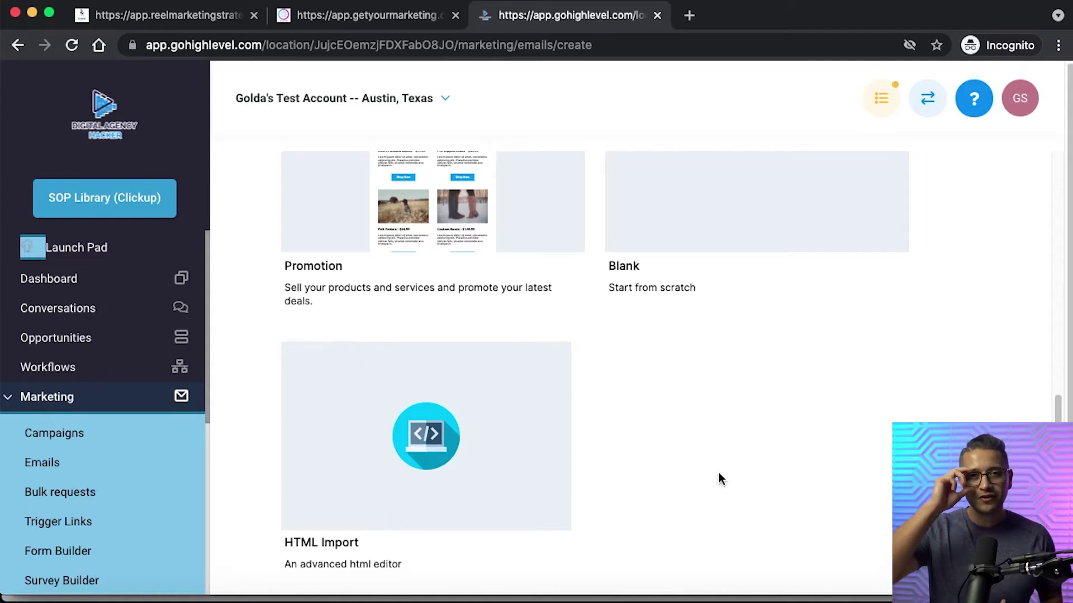
{"action": "scroll", "coordinate": [718, 473], "scroll_direction": "up", "scroll_amount": 7}
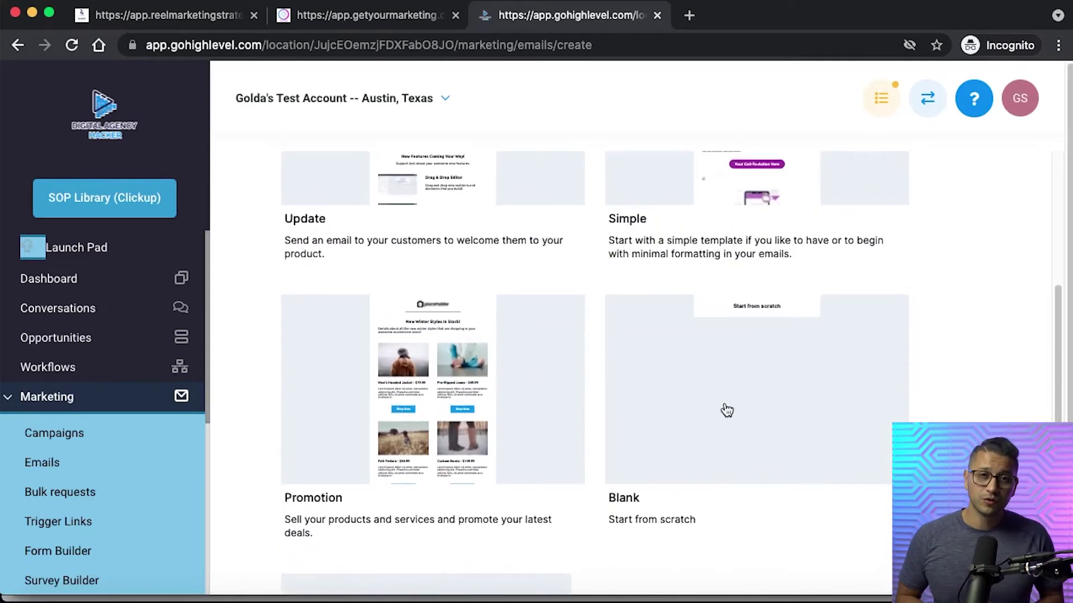
{"action": "left_click", "coordinate": [726, 411]}
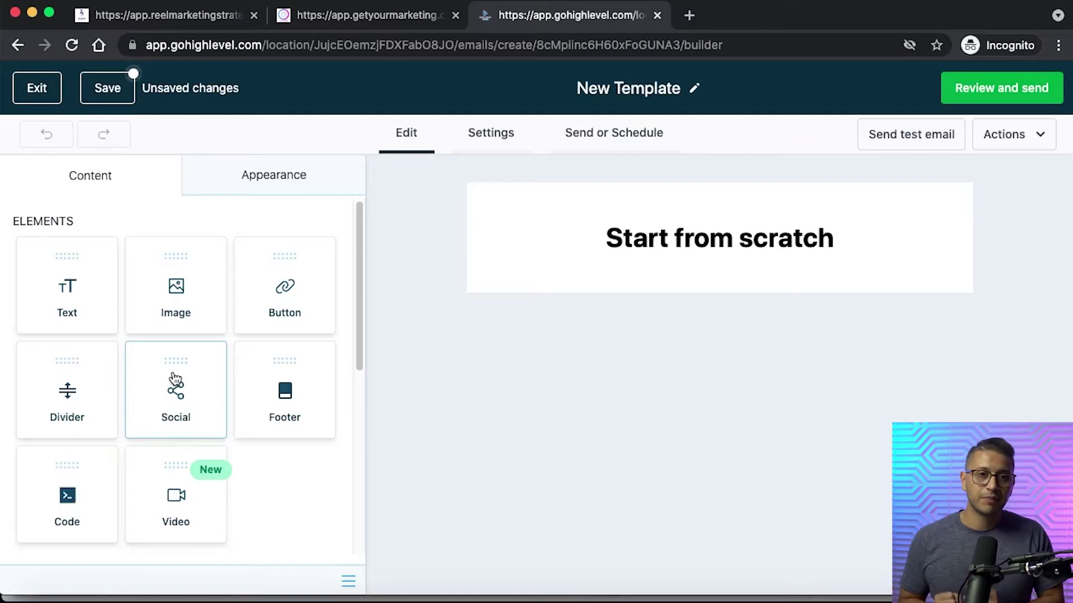
Drop a Text block below the heading and replace its placeholder with pasted Lorem Ipsum
{"action": "scroll", "coordinate": [176, 379], "scroll_direction": "down", "scroll_amount": 5}
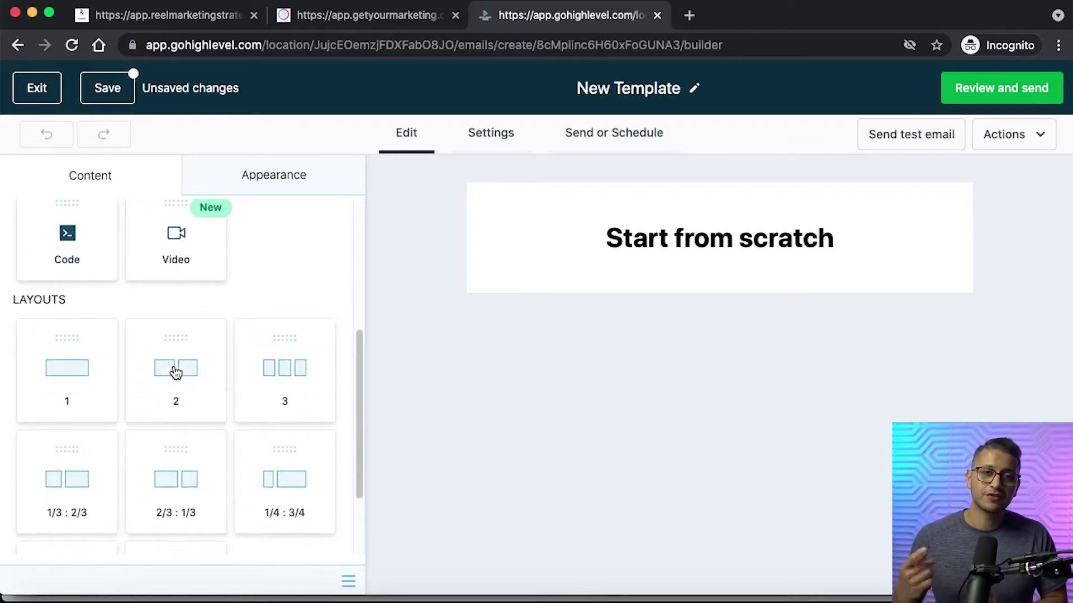
{"action": "scroll", "coordinate": [176, 373], "scroll_direction": "down", "scroll_amount": 2}
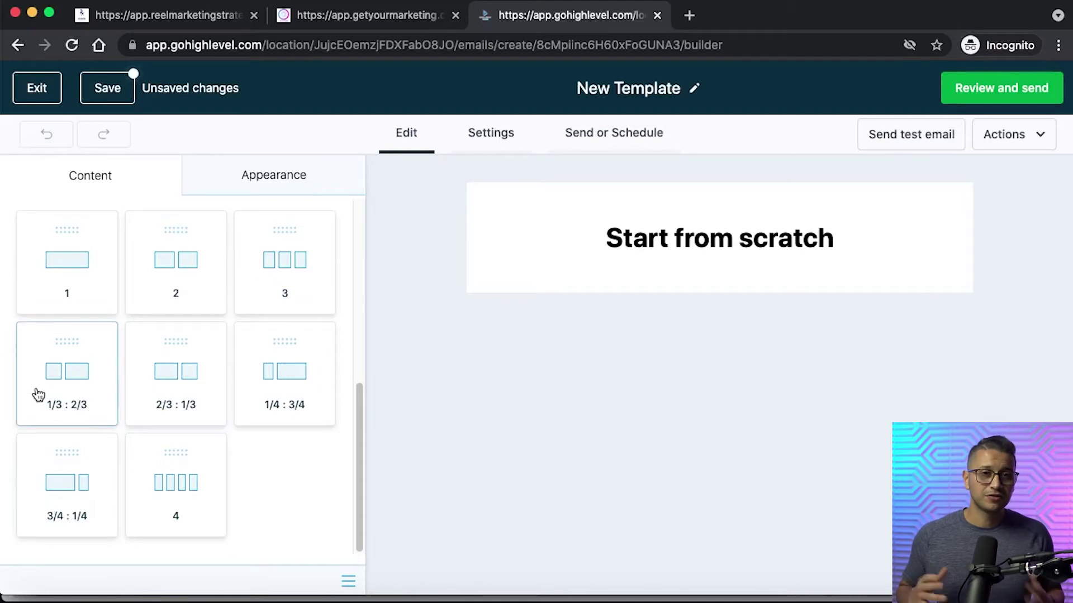
{"action": "scroll", "coordinate": [166, 306], "scroll_direction": "up", "scroll_amount": 5}
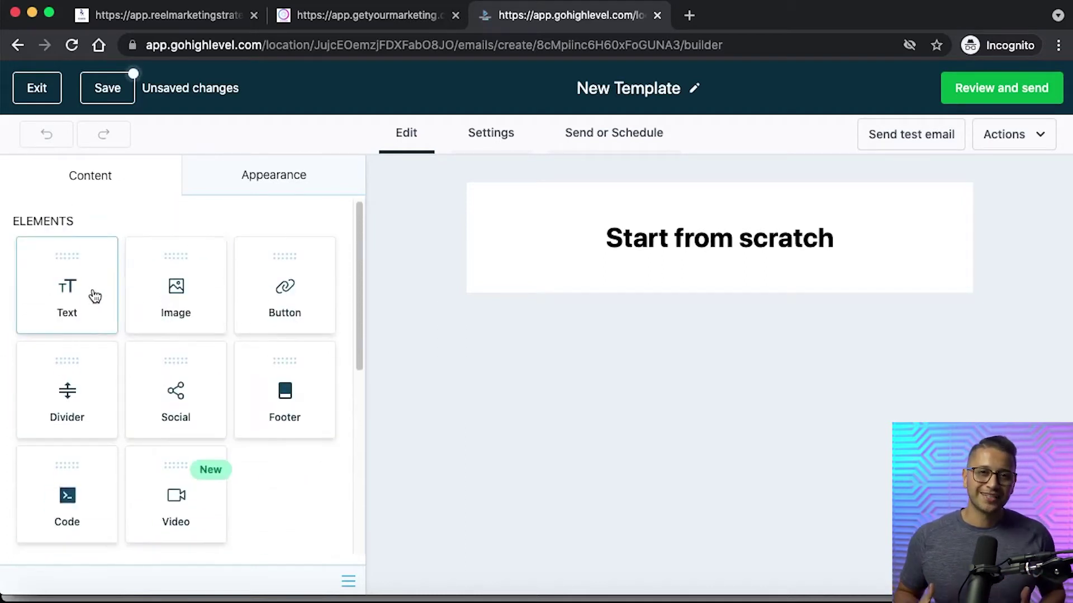
{"action": "left_click_drag", "start_coordinate": [249, 316], "coordinate": [724, 271]}
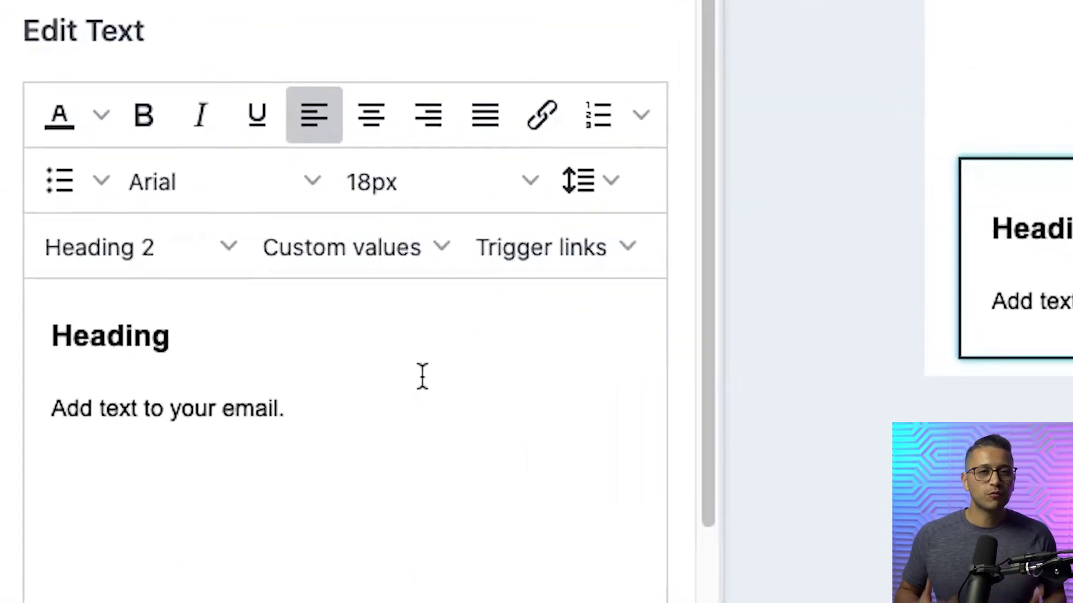
{"action": "key", "text": "Down"}
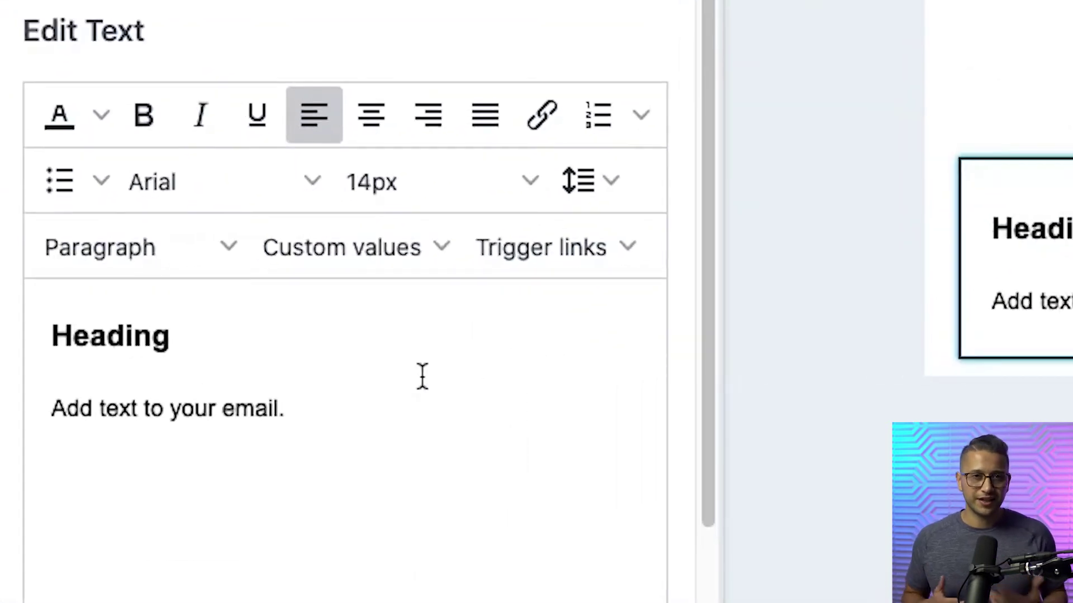
{"action": "key", "text": "ctrl+a"}
{"action": "key", "text": "ctrl+v"}
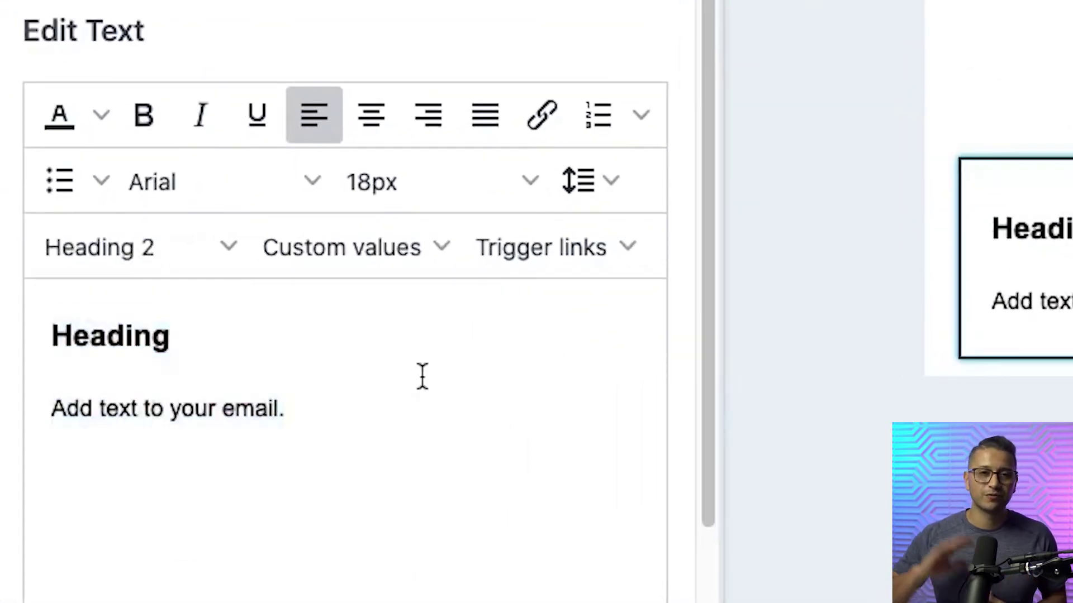
{"action": "scroll", "coordinate": [421, 380], "scroll_direction": "up", "scroll_amount": 15}
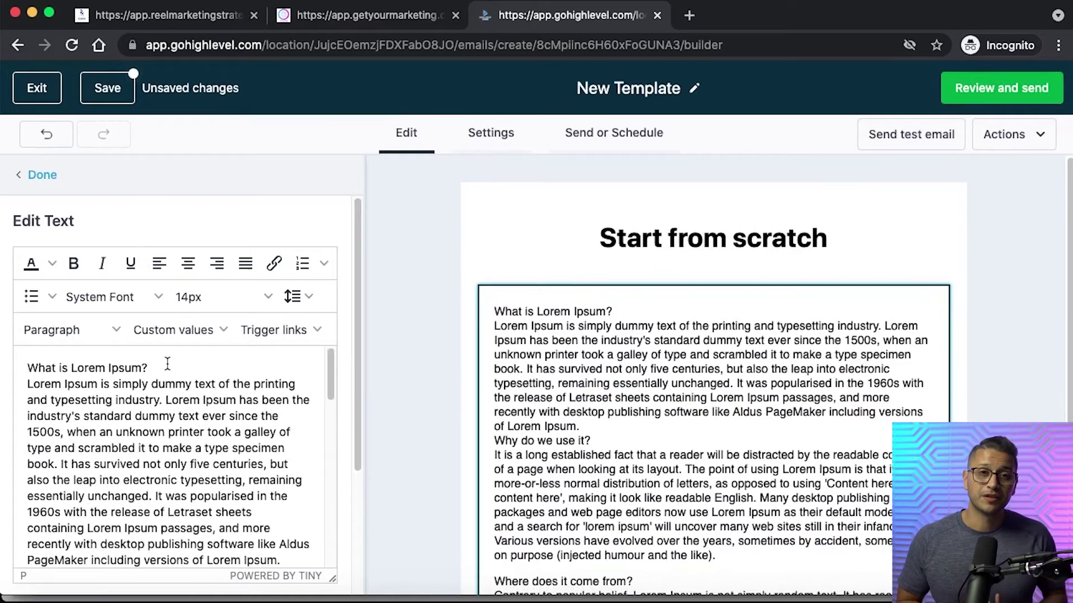
{"action": "left_click", "coordinate": [103, 336]}
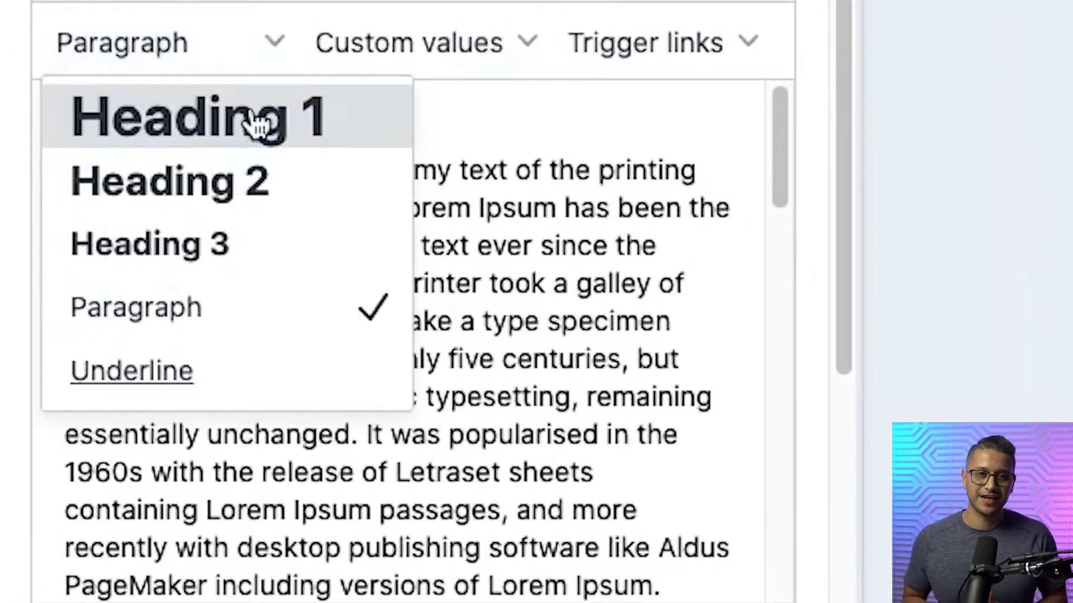
{"action": "left_click", "coordinate": [270, 168]}
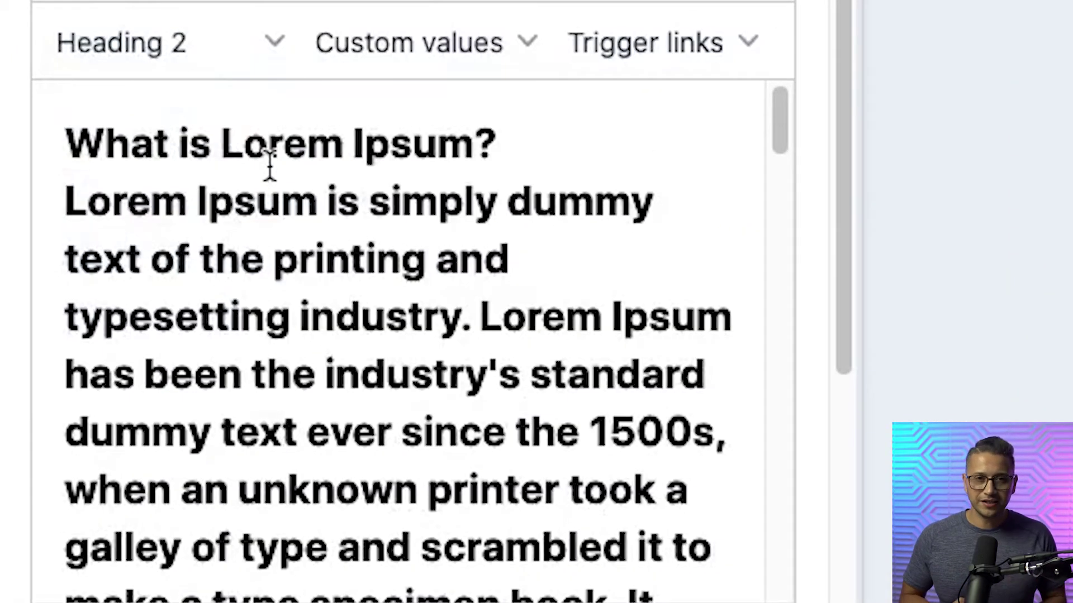
{"action": "left_click", "coordinate": [182, 66]}
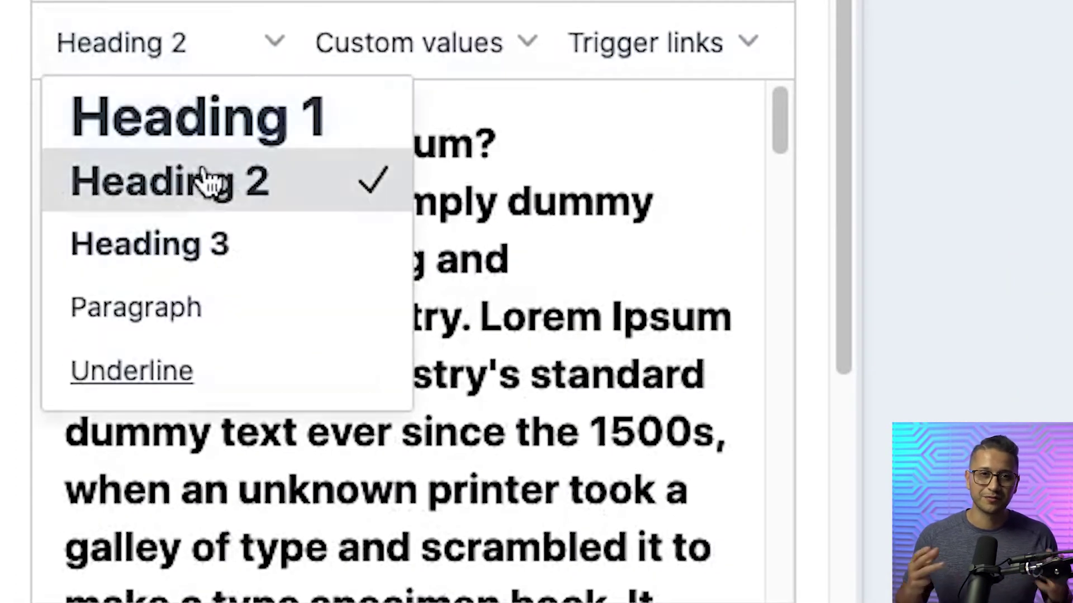
{"action": "left_click", "coordinate": [214, 252]}
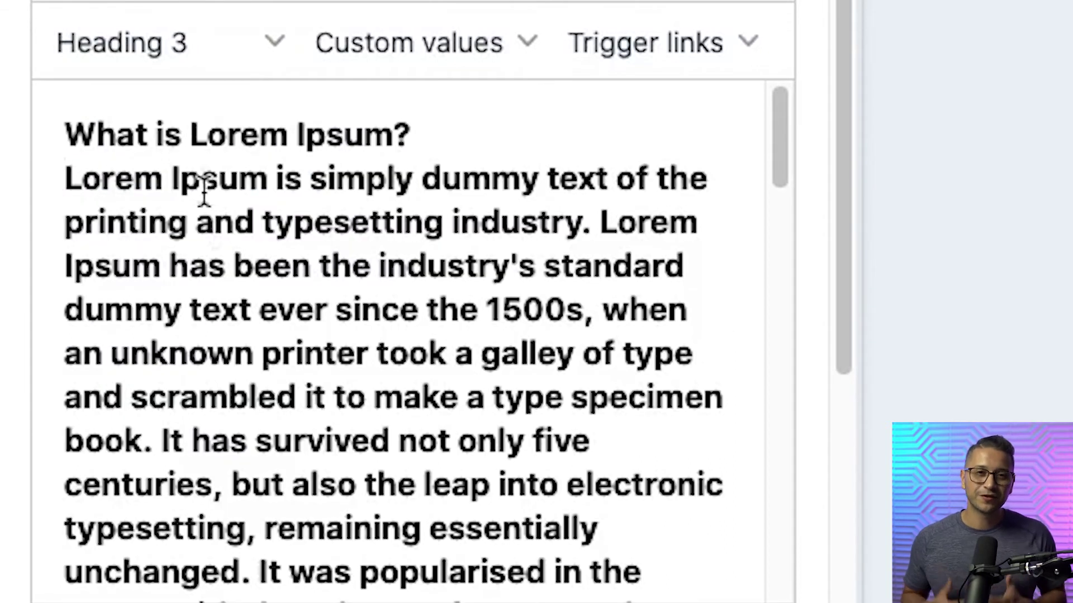
{"action": "left_click", "coordinate": [162, 54]}
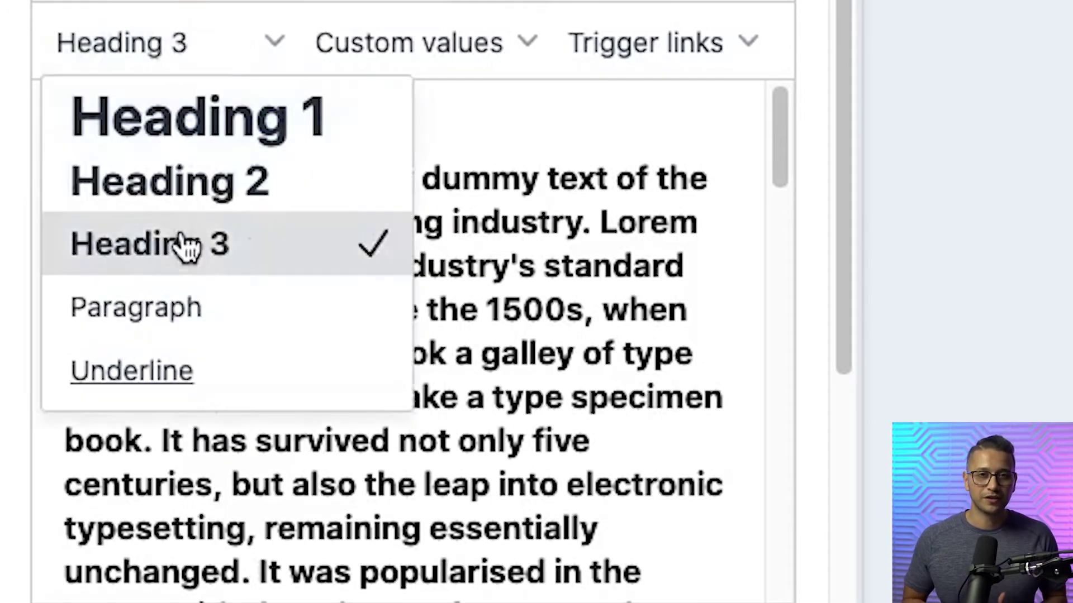
{"action": "left_click", "coordinate": [193, 305]}
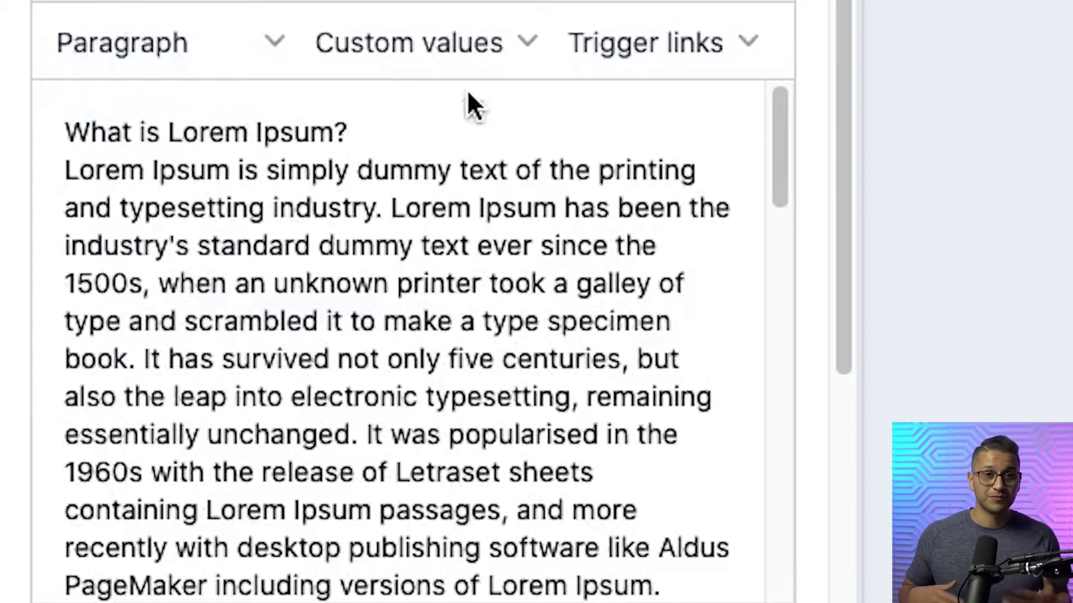
{"action": "left_click", "coordinate": [455, 41]}
{"action": "mouse_move", "coordinate": [447, 140]}
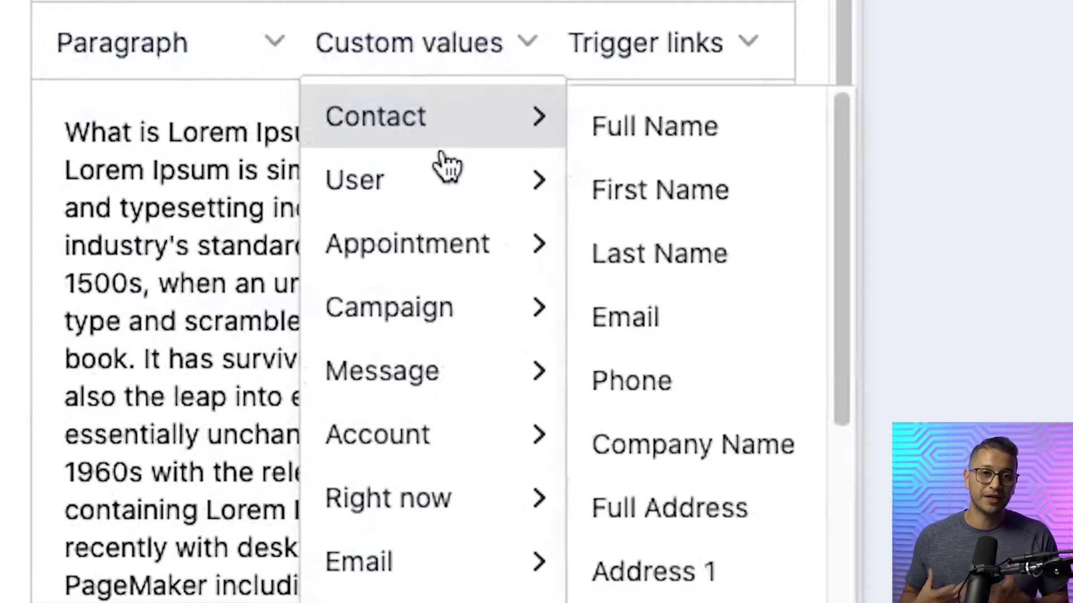
{"action": "mouse_move", "coordinate": [425, 601]}
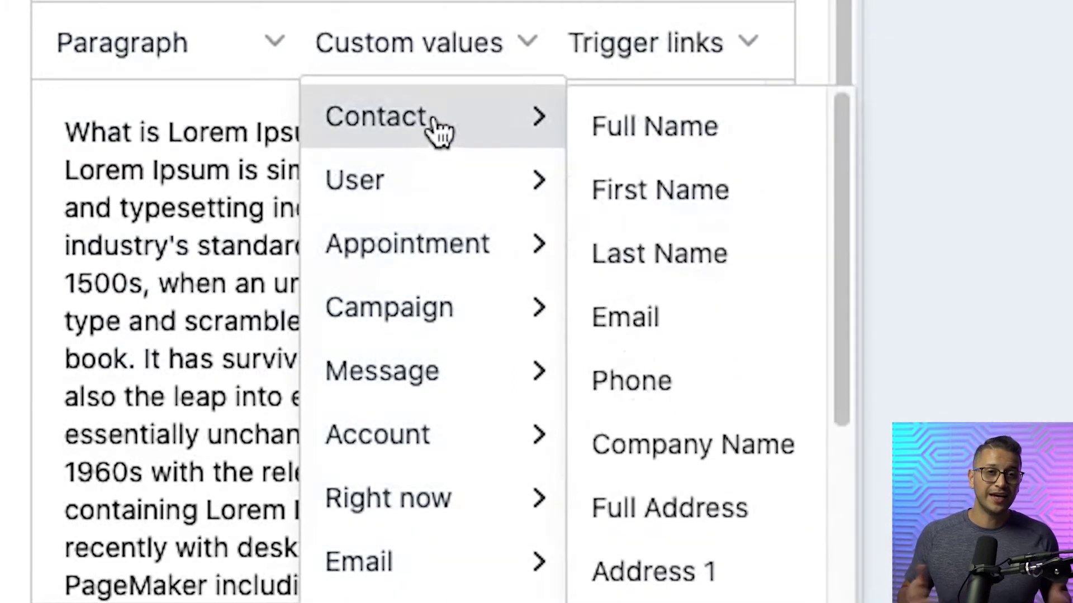
{"action": "left_click", "coordinate": [674, 37]}
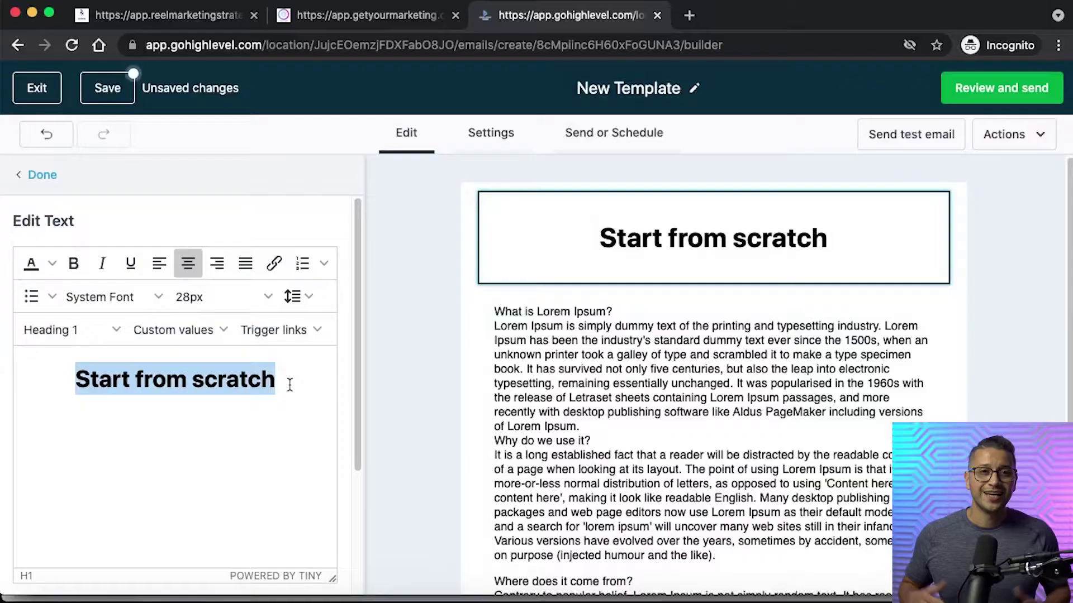
Replace the 'Start from scratch' heading with 'Test' and save the template
{"action": "type", "text": "Test"}
{"action": "left_click", "coordinate": [402, 387]}
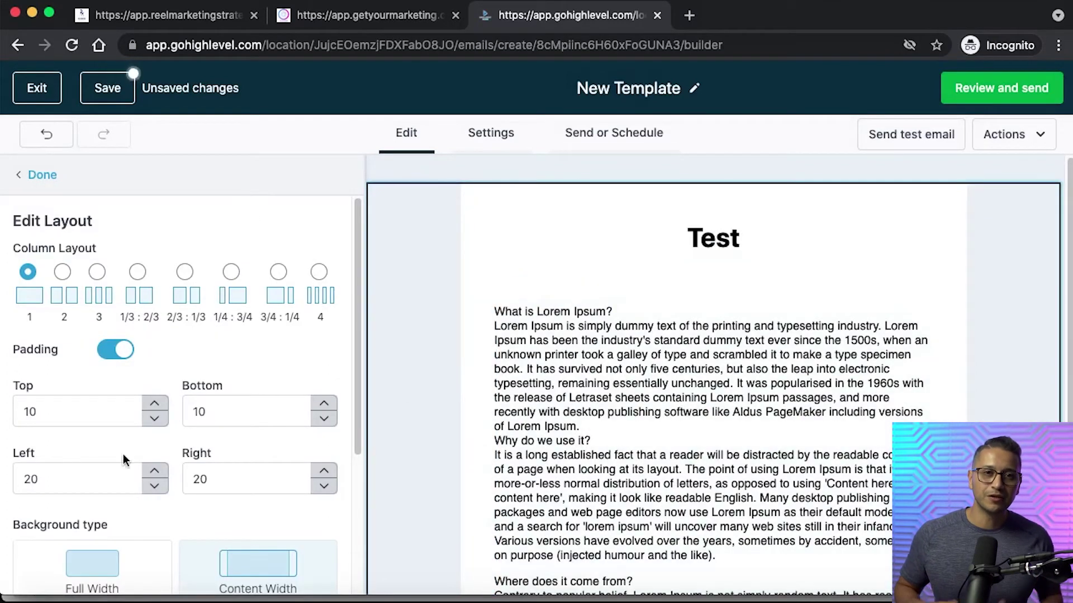
{"action": "left_click", "coordinate": [107, 87]}
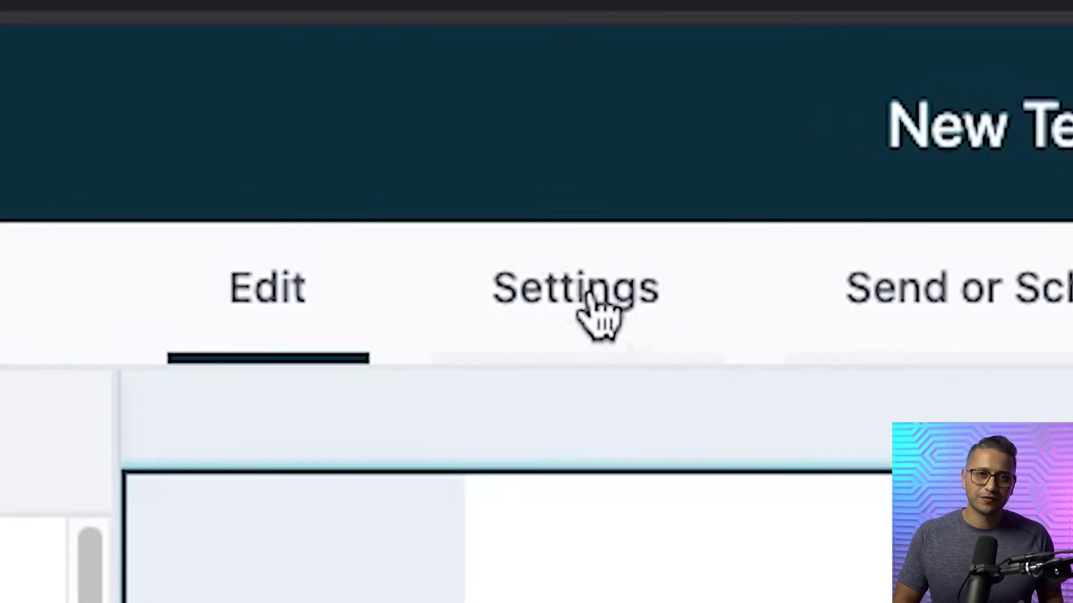
Show the Settings tab with the empty sender, subject and preview fields
{"action": "left_click", "coordinate": [592, 296]}
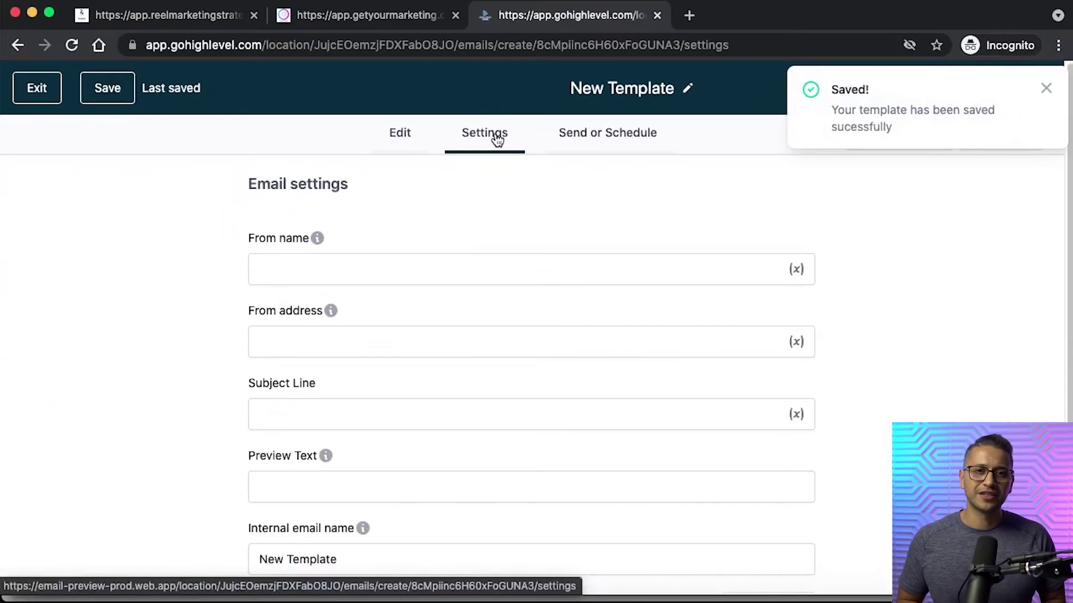
{"action": "scroll", "coordinate": [200, 326], "scroll_direction": "down", "scroll_amount": 1}
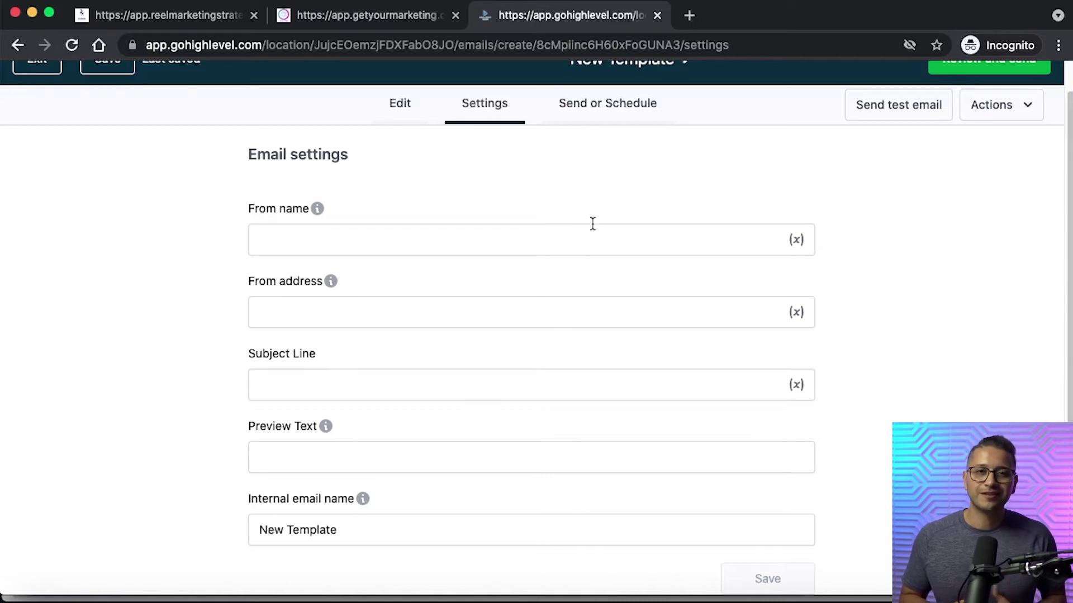
Change the internal email name from New Template to Test
{"action": "left_click", "coordinate": [380, 528]}
{"action": "key", "text": "super+a"}
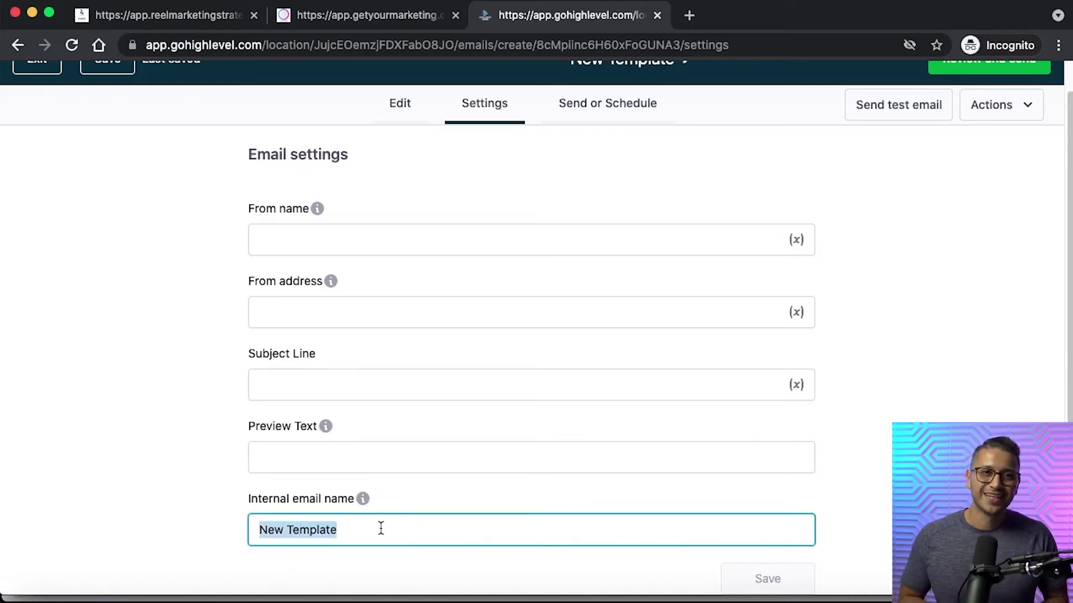
{"action": "type", "text": "Test"}
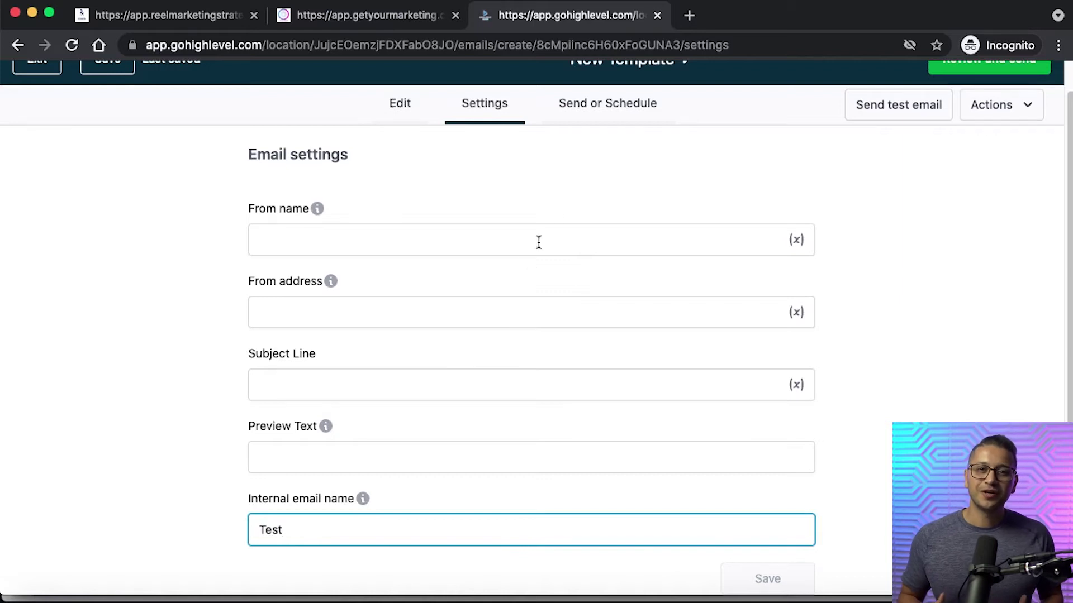
Preview the email from Send or Schedule via Actions > Preview
{"action": "left_click", "coordinate": [610, 109]}
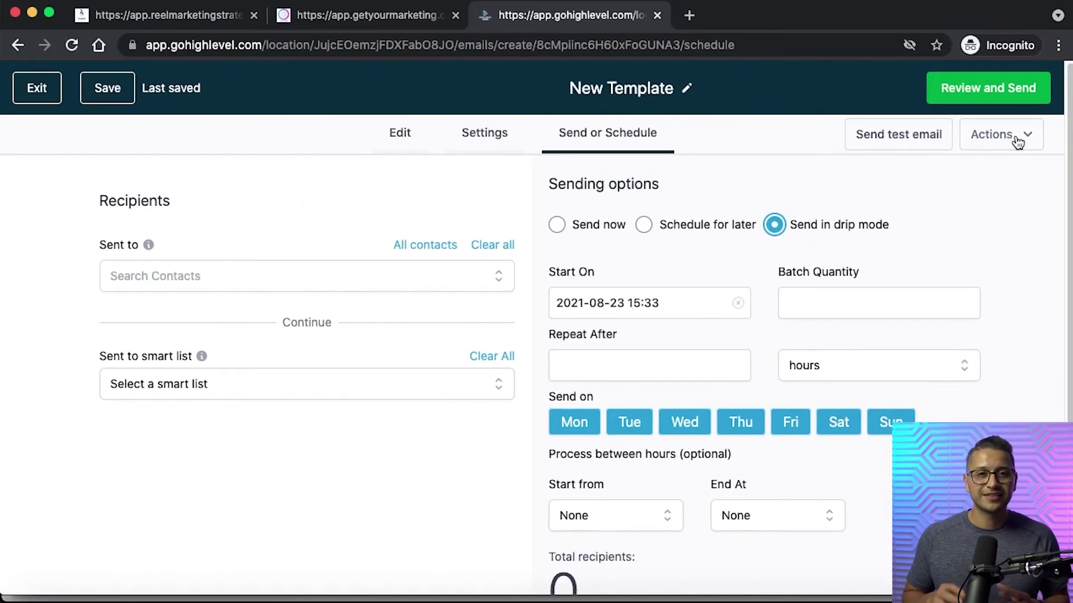
{"action": "left_click", "coordinate": [1018, 143]}
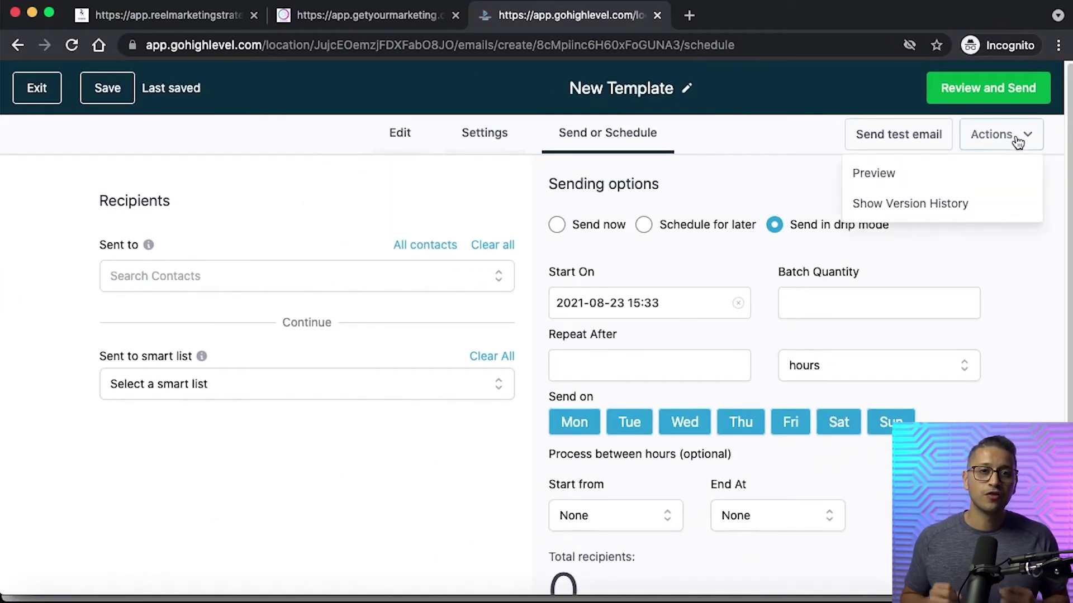
{"action": "left_click", "coordinate": [919, 176]}
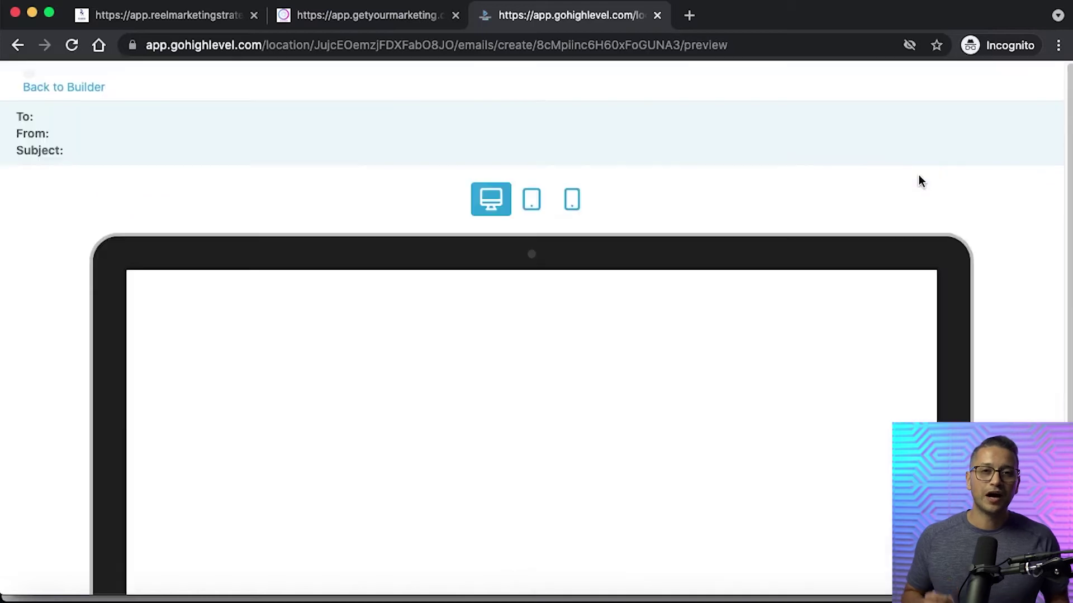
Review the Test email at desktop, tablet and phone sizes, then go back to the builder
{"action": "scroll", "coordinate": [662, 384], "scroll_direction": "down", "scroll_amount": 1}
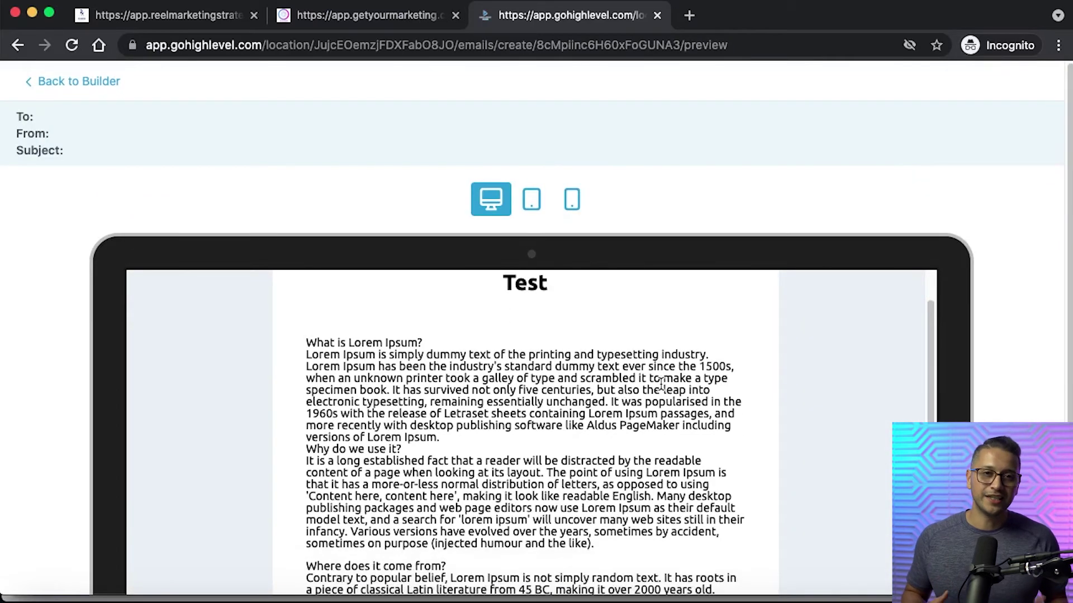
{"action": "scroll", "coordinate": [800, 205], "scroll_direction": "down", "scroll_amount": 4}
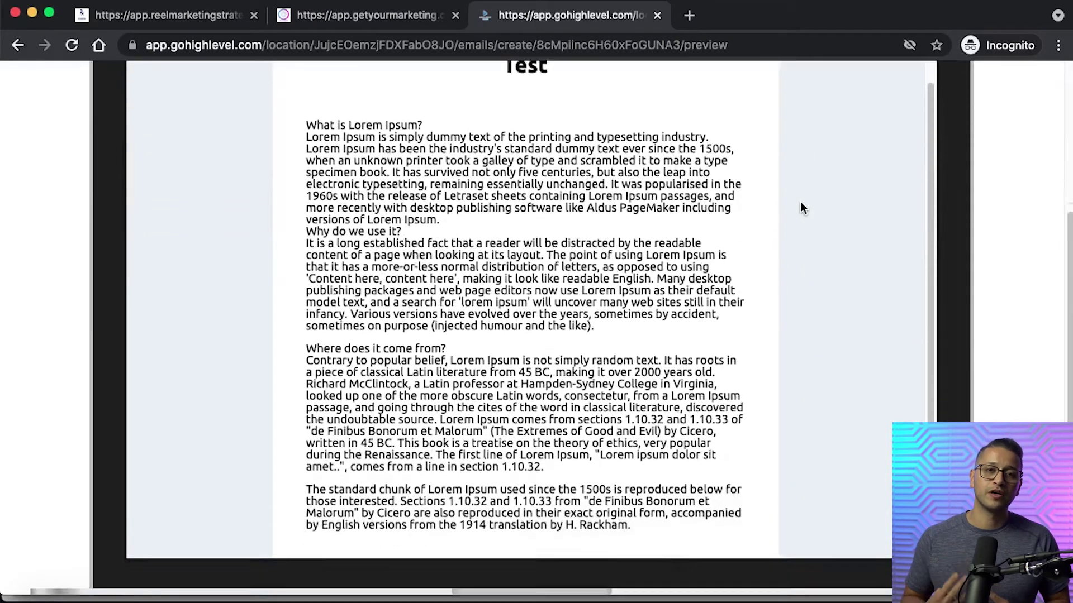
{"action": "scroll", "coordinate": [801, 204], "scroll_direction": "up", "scroll_amount": 3}
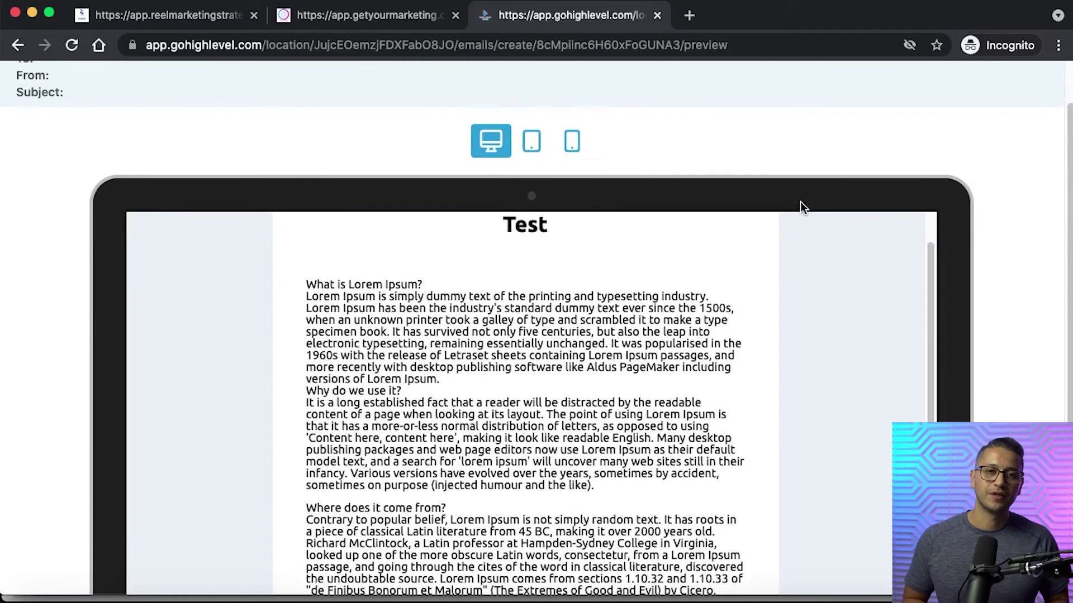
{"action": "left_click", "coordinate": [530, 142]}
{"action": "scroll", "coordinate": [686, 279], "scroll_direction": "down", "scroll_amount": 1}
{"action": "scroll", "coordinate": [686, 280], "scroll_direction": "down", "scroll_amount": 4}
{"action": "scroll", "coordinate": [685, 276], "scroll_direction": "up", "scroll_amount": 4}
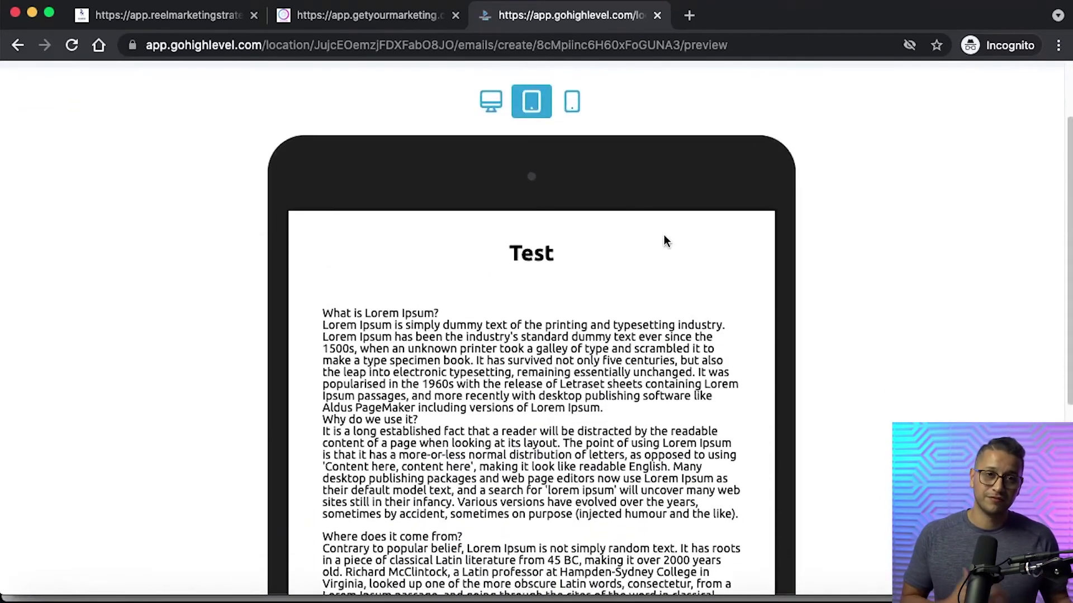
{"action": "left_click", "coordinate": [572, 103]}
{"action": "scroll", "coordinate": [712, 313], "scroll_direction": "down", "scroll_amount": 4}
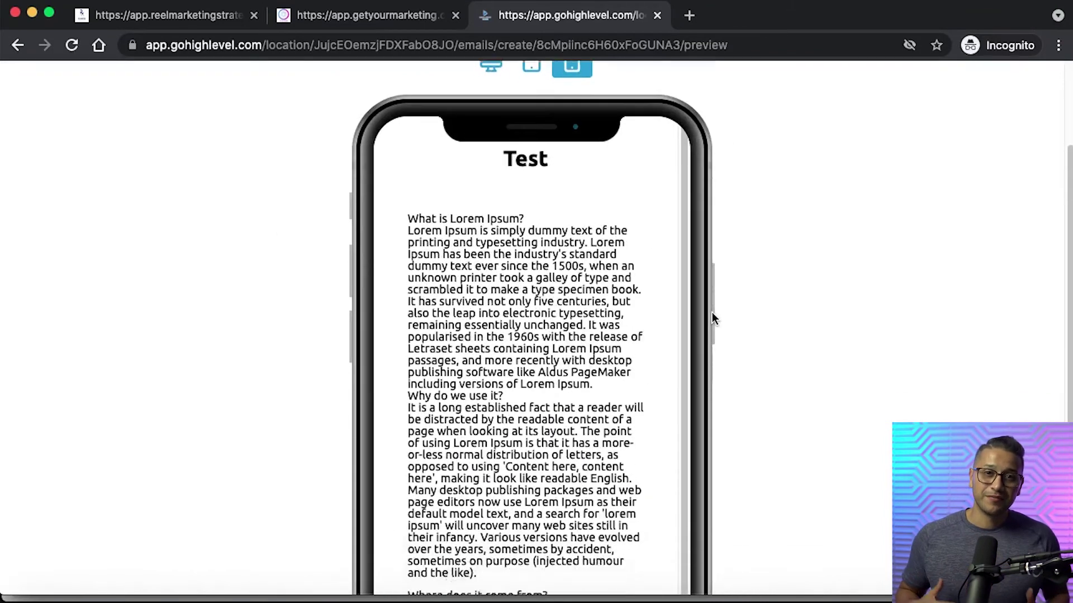
{"action": "scroll", "coordinate": [712, 316], "scroll_direction": "up", "scroll_amount": 10}
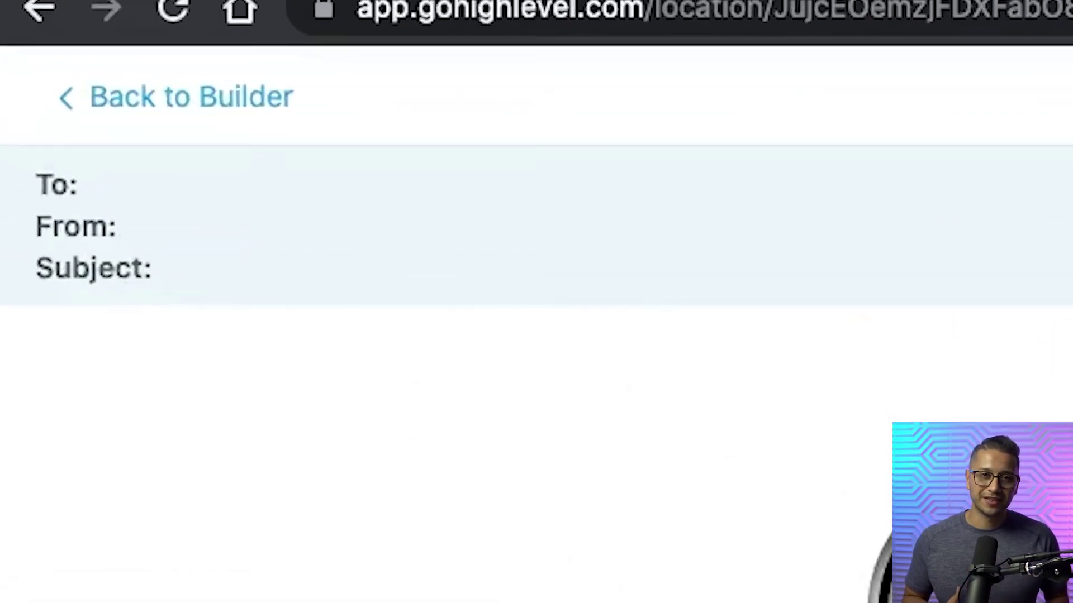
{"action": "left_click", "coordinate": [352, 120]}
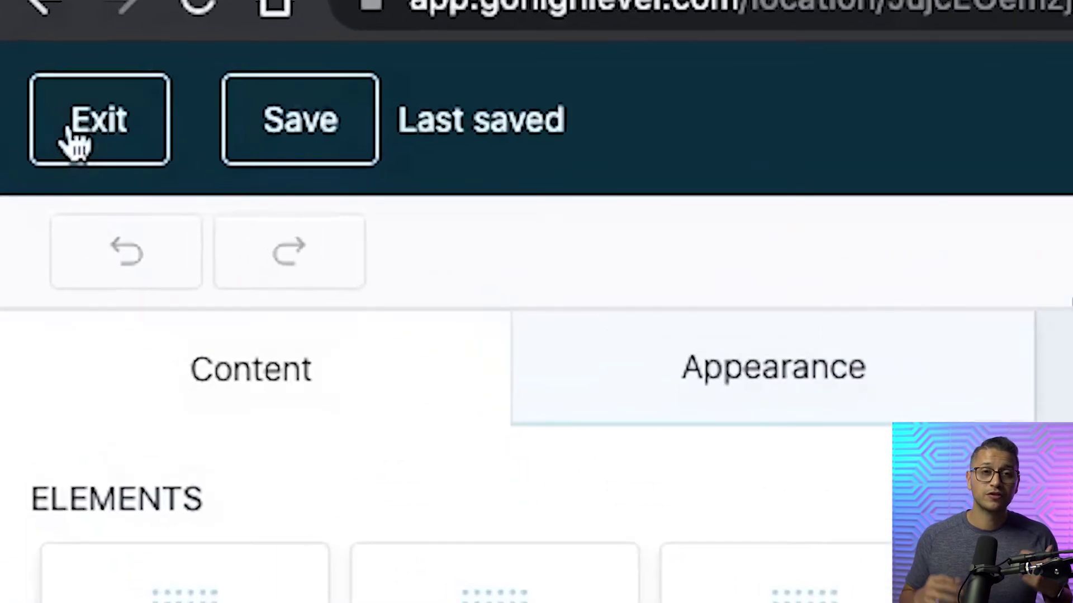
Exit the builder and open the Nurture to Book Campaign from Marketing > Campaigns
{"action": "left_click", "coordinate": [22, 87]}
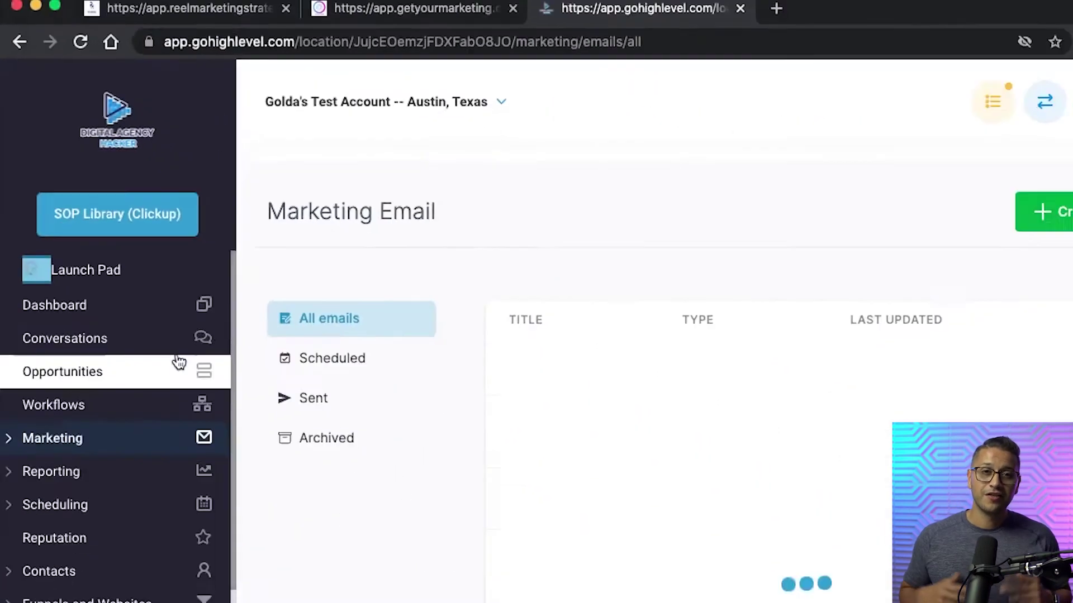
{"action": "left_click", "coordinate": [108, 401]}
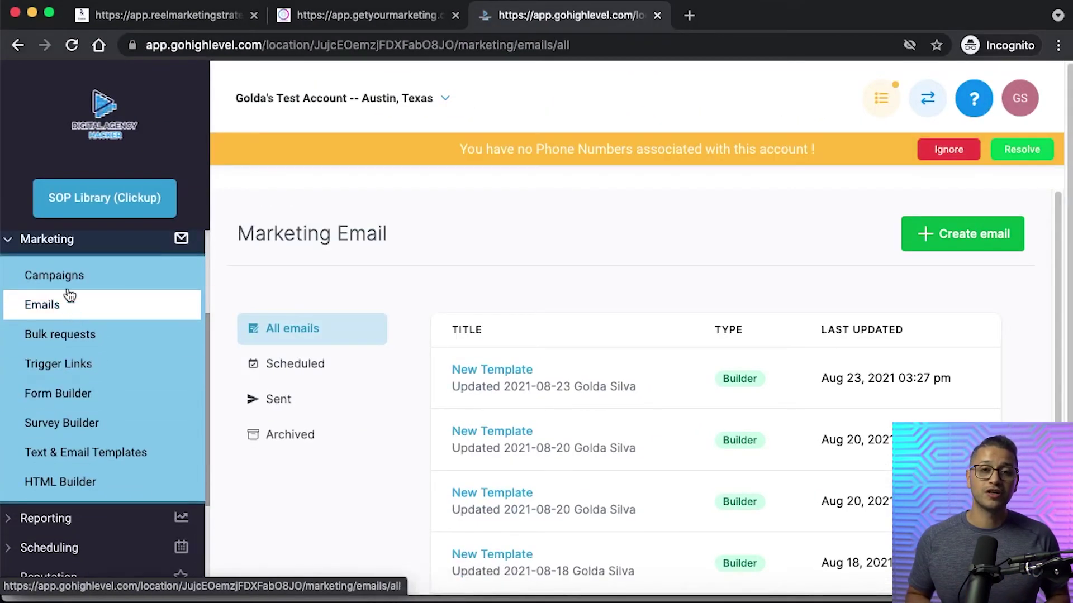
{"action": "left_click", "coordinate": [72, 278]}
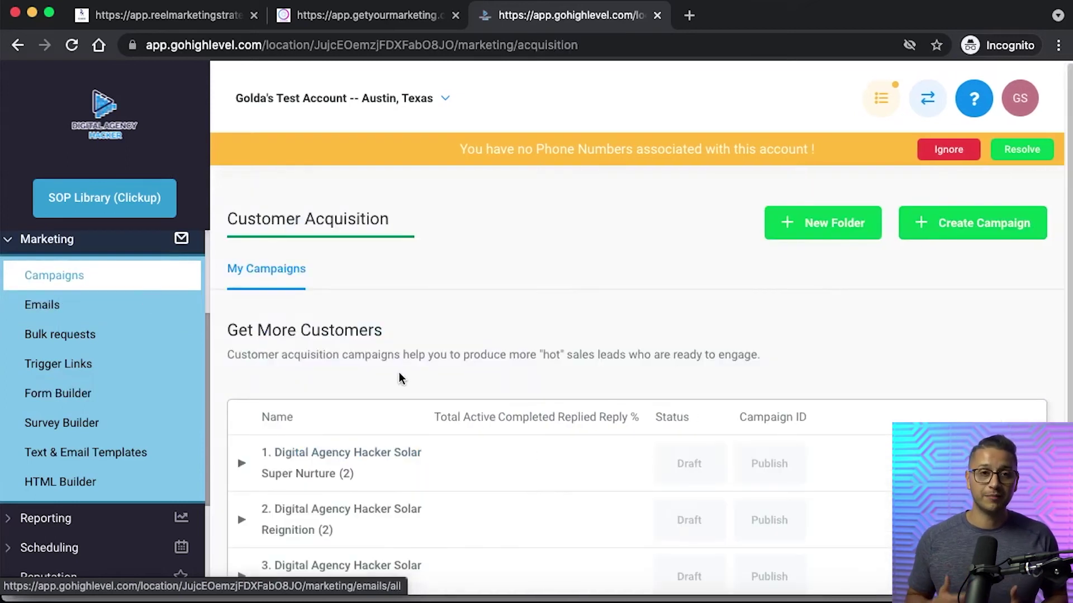
{"action": "scroll", "coordinate": [412, 386], "scroll_direction": "down", "scroll_amount": 3}
{"action": "scroll", "coordinate": [413, 386], "scroll_direction": "down", "scroll_amount": 1}
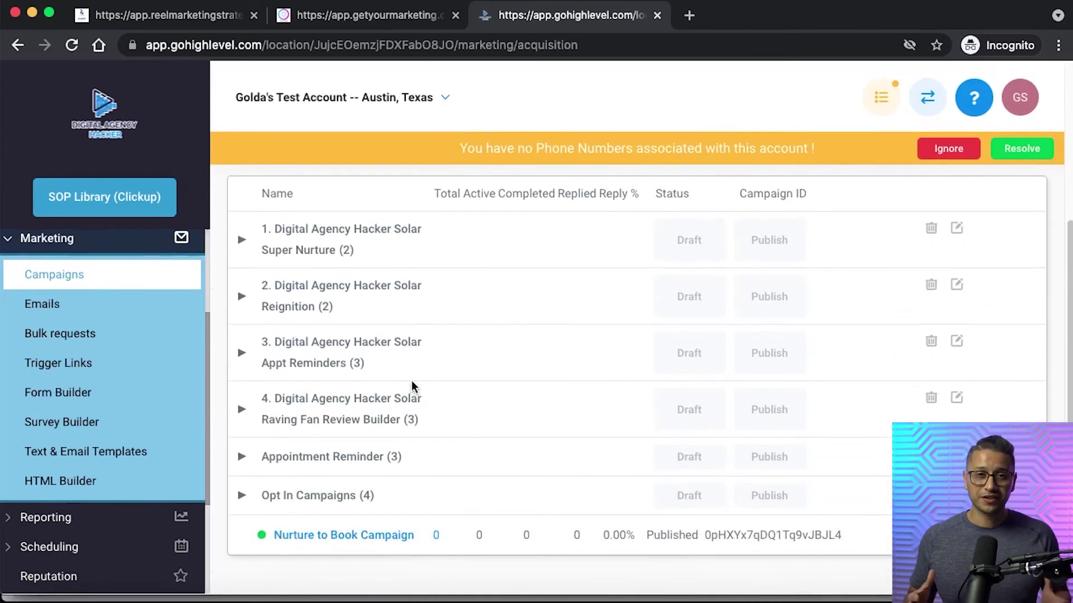
{"action": "left_click", "coordinate": [336, 542]}
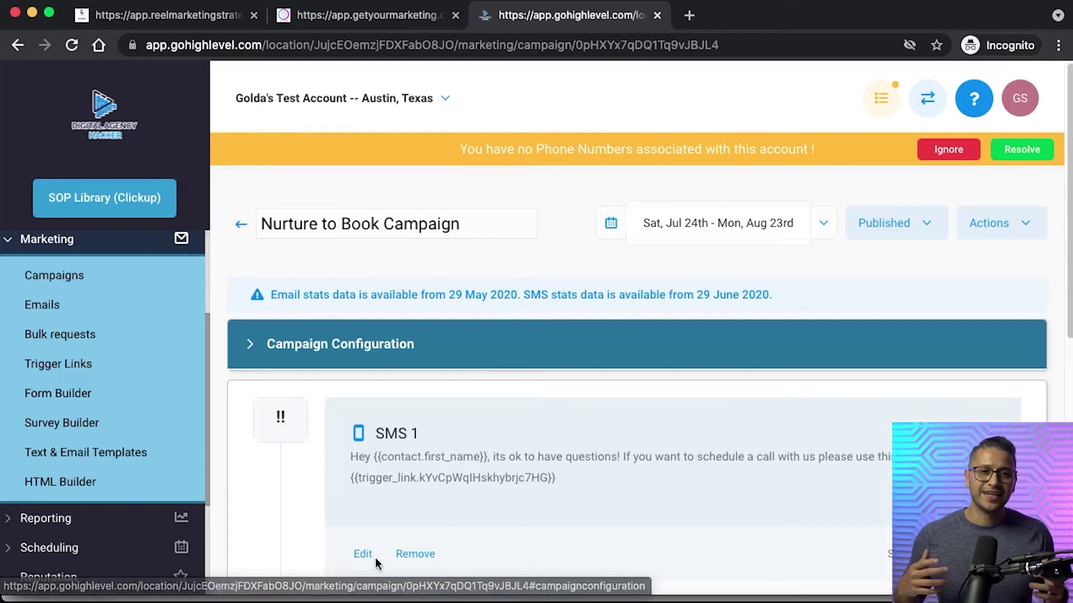
{"action": "scroll", "coordinate": [371, 565], "scroll_direction": "down", "scroll_amount": 5}
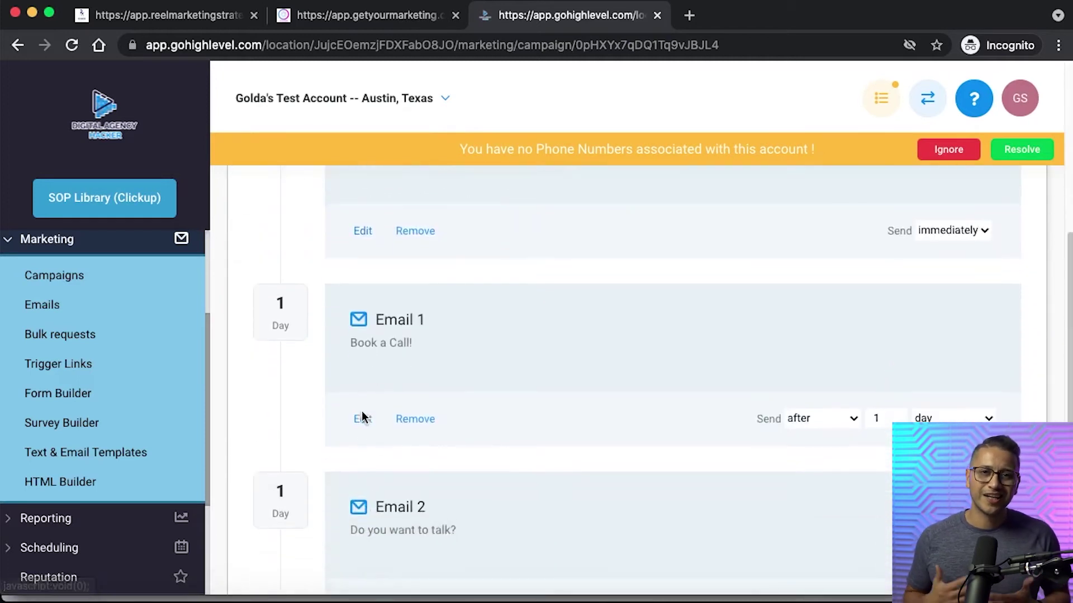
{"action": "left_click", "coordinate": [362, 420]}
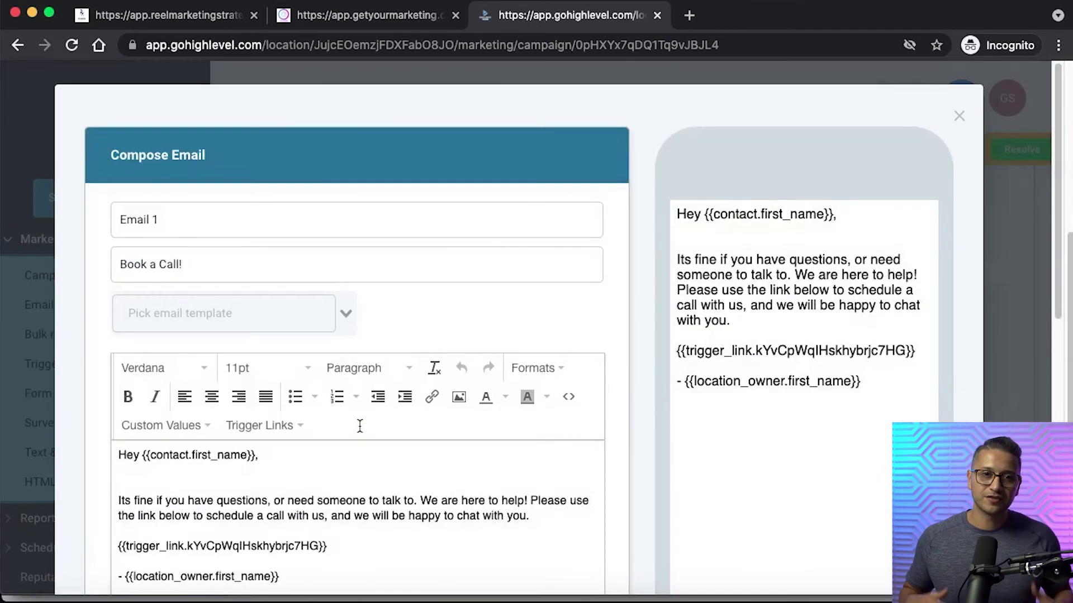
{"action": "left_click", "coordinate": [243, 315]}
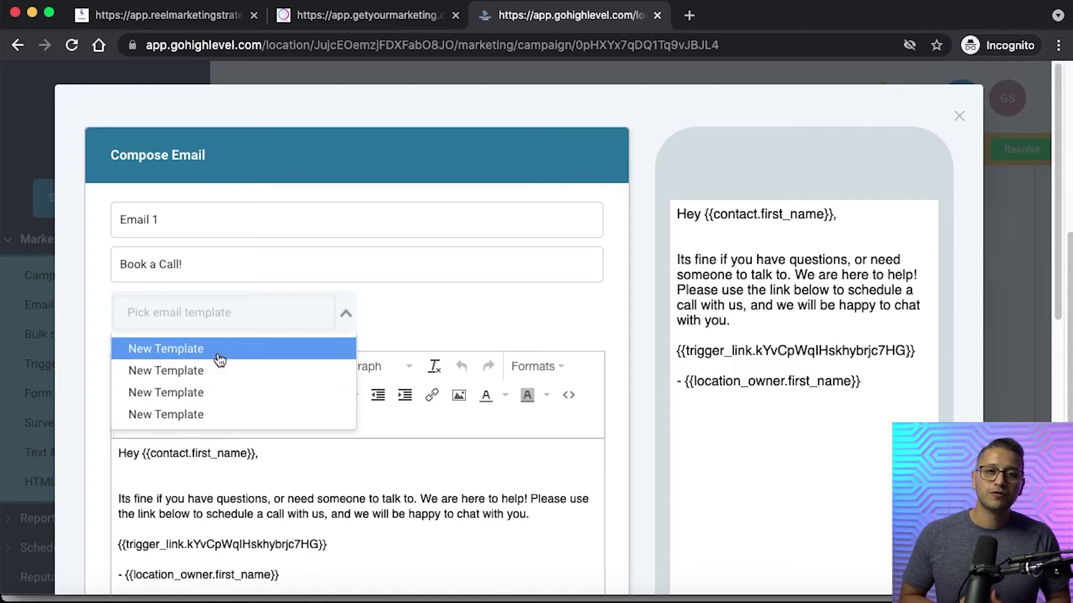
{"action": "left_click", "coordinate": [413, 298]}
{"action": "scroll", "coordinate": [414, 301], "scroll_direction": "down", "scroll_amount": 3}
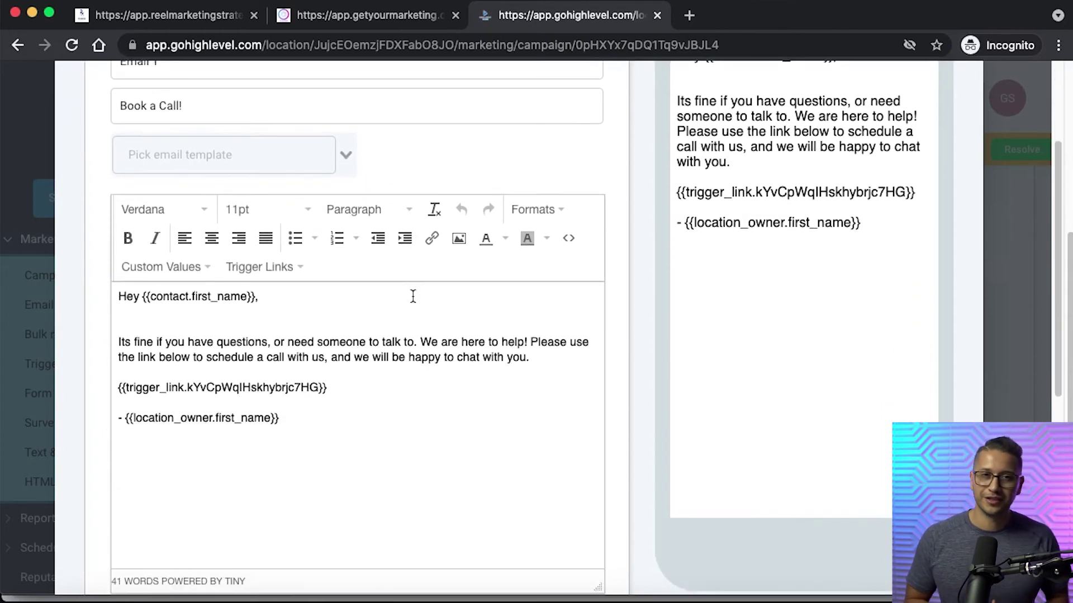
{"action": "left_click", "coordinate": [1001, 194]}
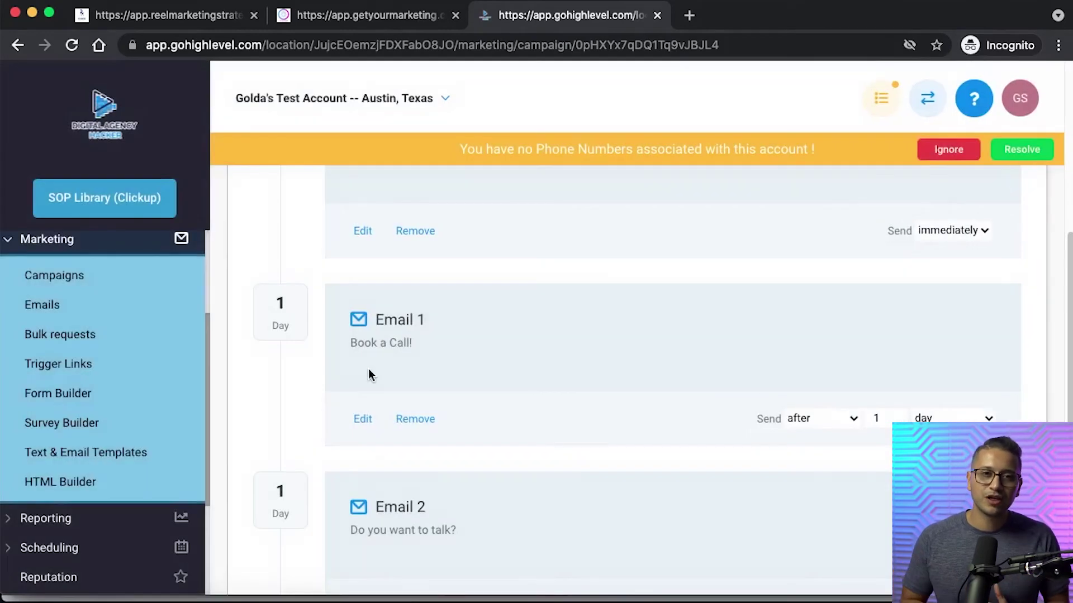